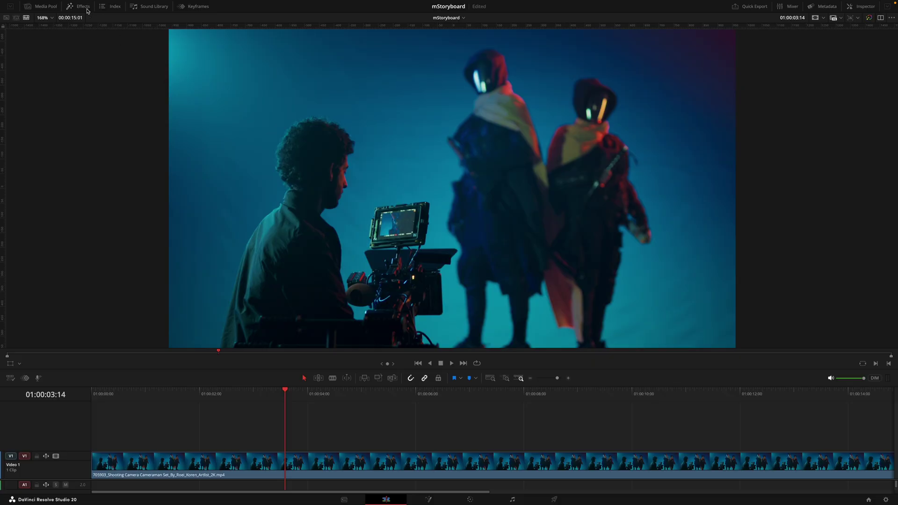
Show the Effects library and filter it with an 'mStoryboard' search
left_click(83, 6)
left_click(183, 18)
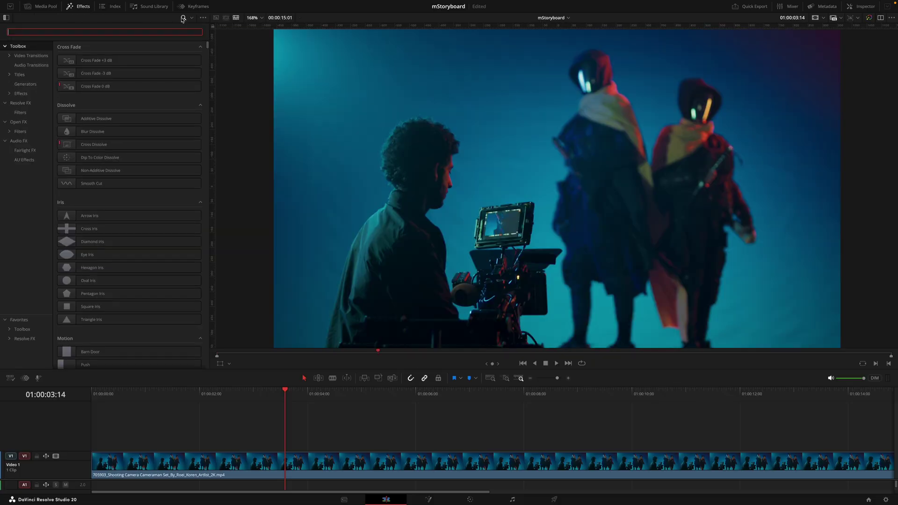
type("mStoryboard")
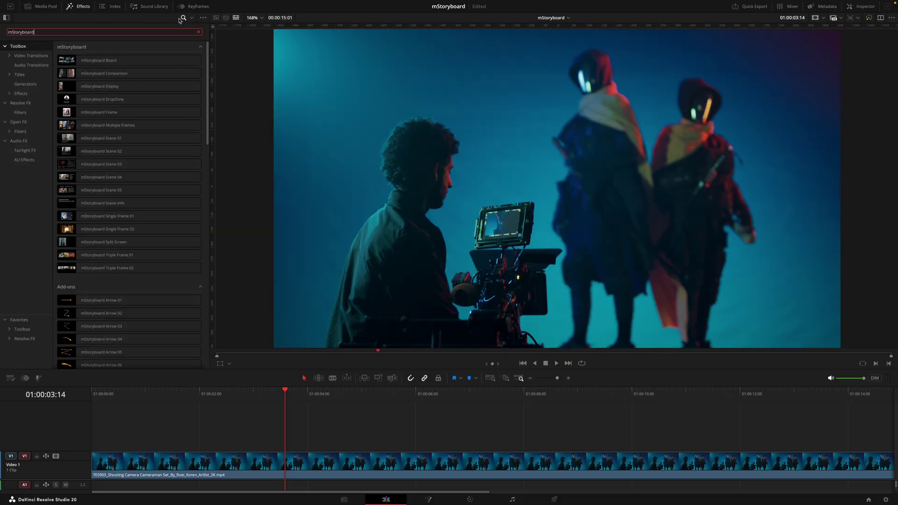
mouse_move(209, 48)
left_mouse_down()
mouse_move(213, 296)
mouse_move(221, 45)
left_mouse_up()
Expand and collapse the mStoryboard, Typography and transitions result sections
left_click(202, 48)
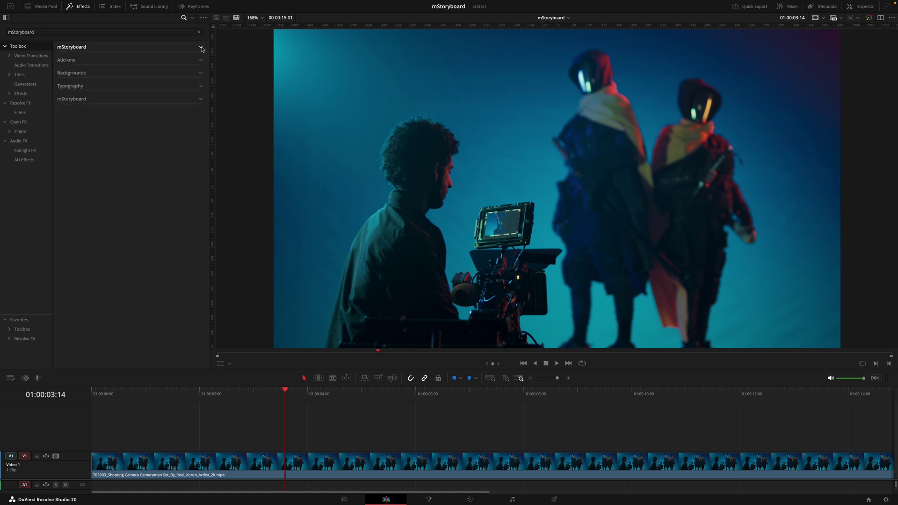
left_click(201, 48)
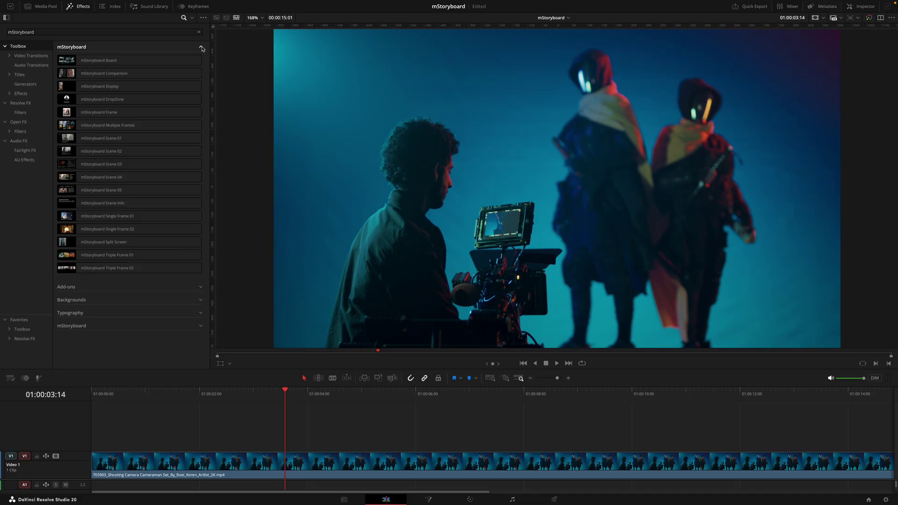
left_click(202, 48)
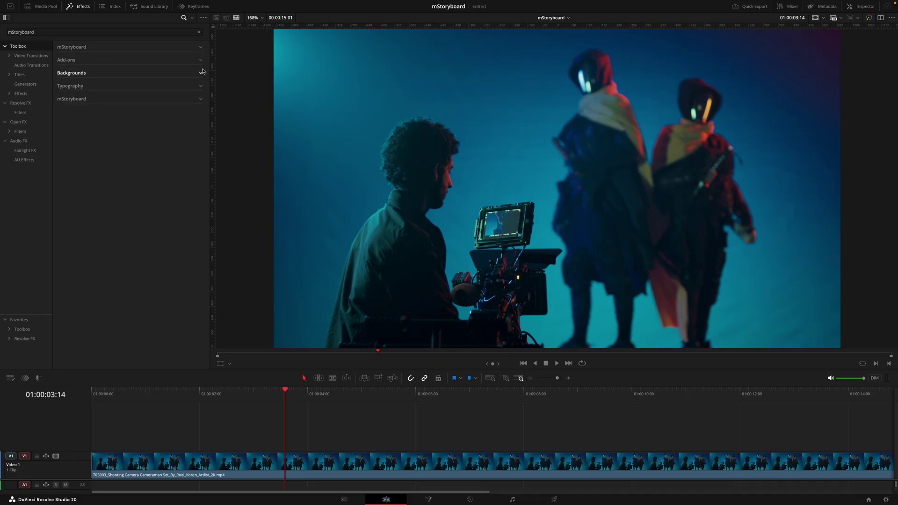
left_click(202, 85)
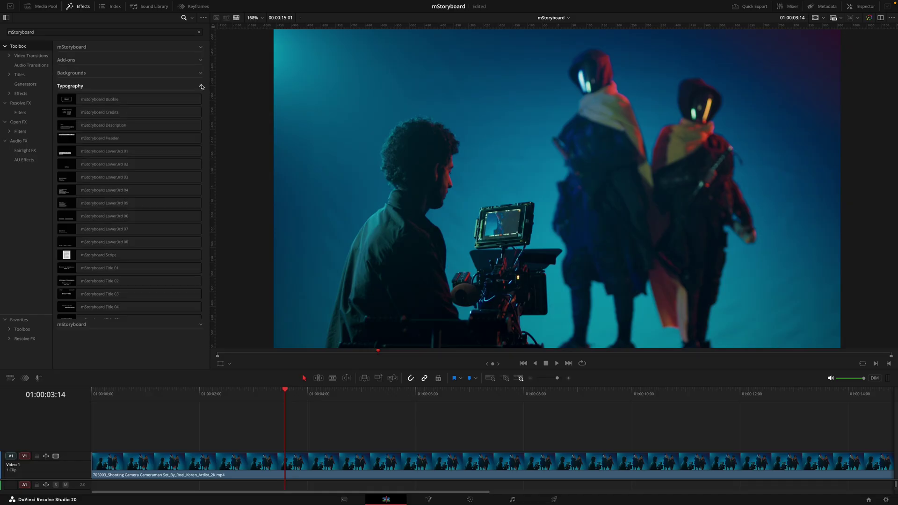
left_click(201, 86)
left_click(201, 99)
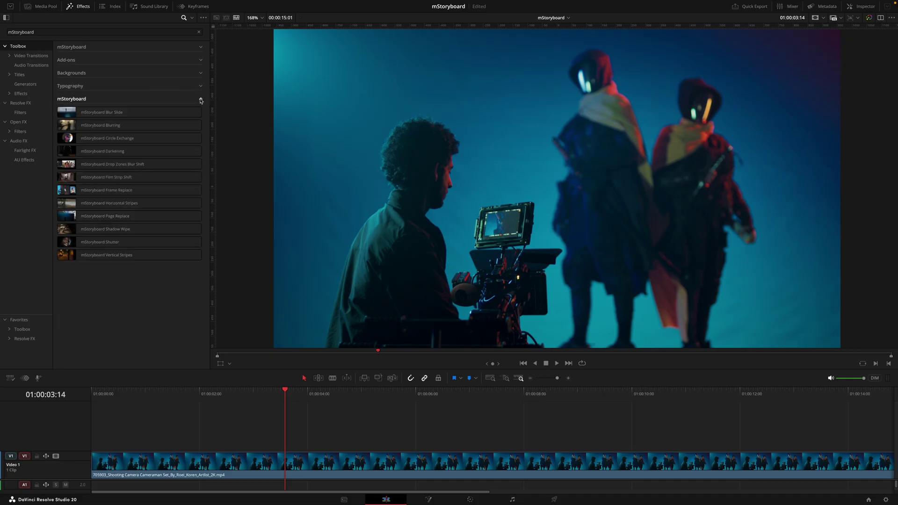
left_click(200, 99)
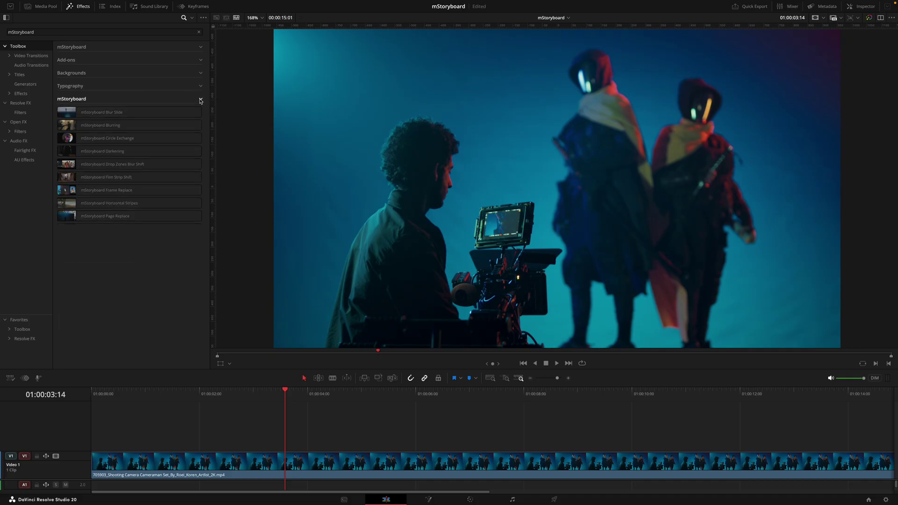
Expand the mStoryboard section and preview the Display, Frame and Multiple Frames effects
left_click(201, 47)
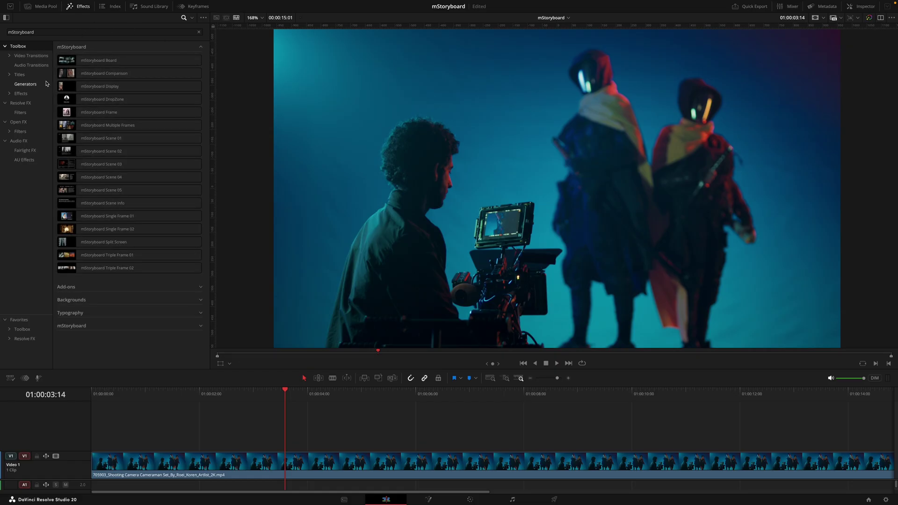
mouse_move(63, 88)
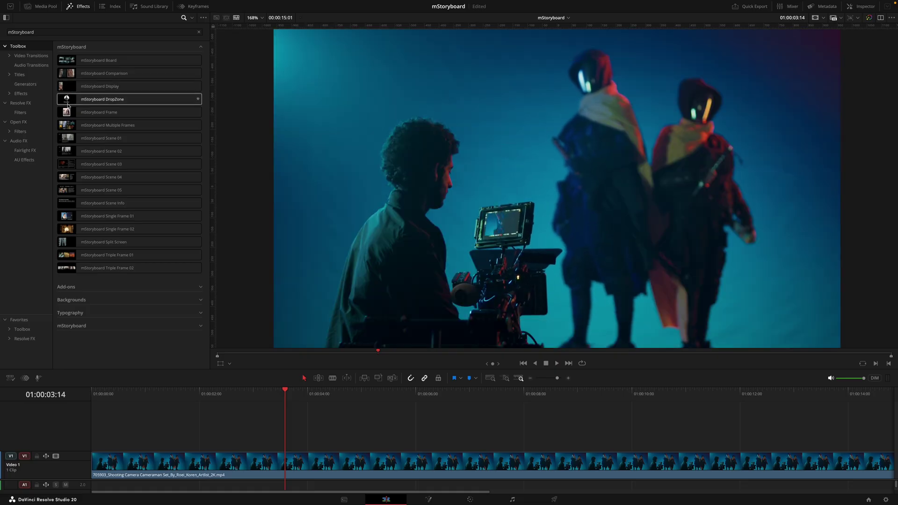
mouse_move(121, 114)
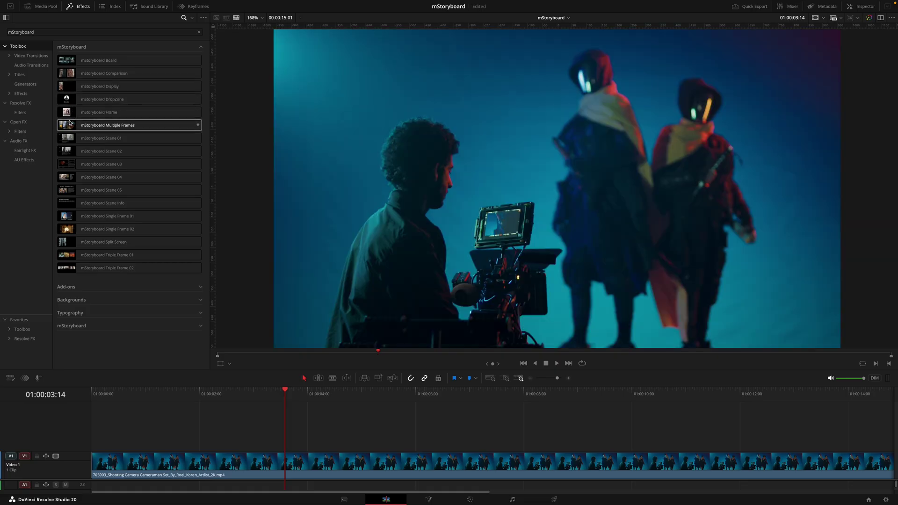
mouse_move(107, 127)
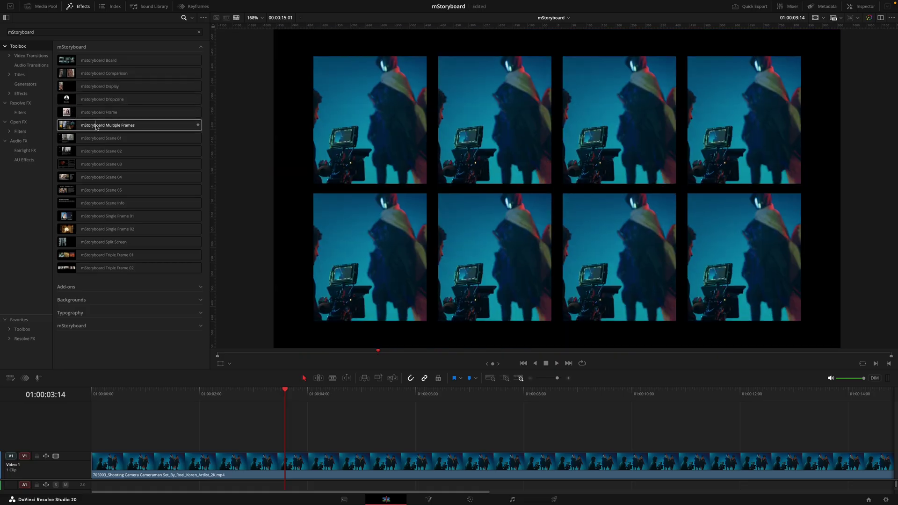
Show the mStoryboard Add-ons list and narrow the library to Titles
left_click(66, 287)
mouse_move(80, 151)
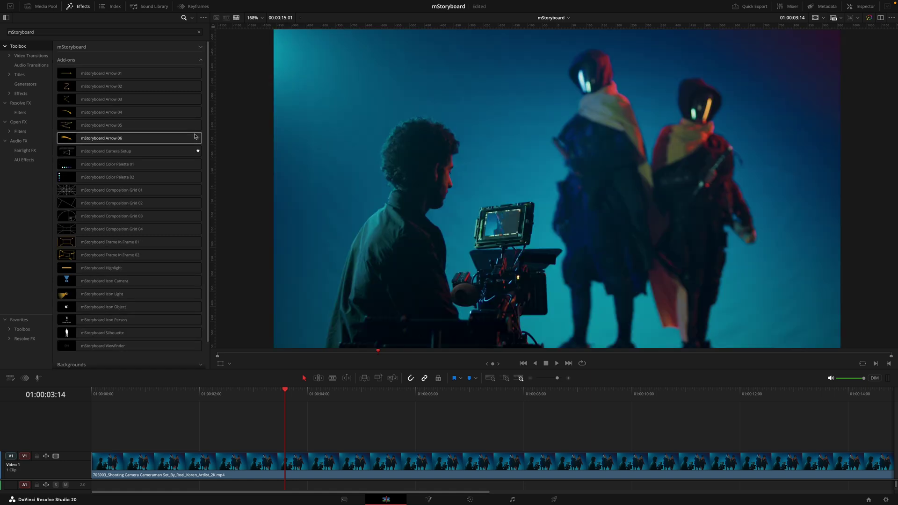
left_click(19, 74)
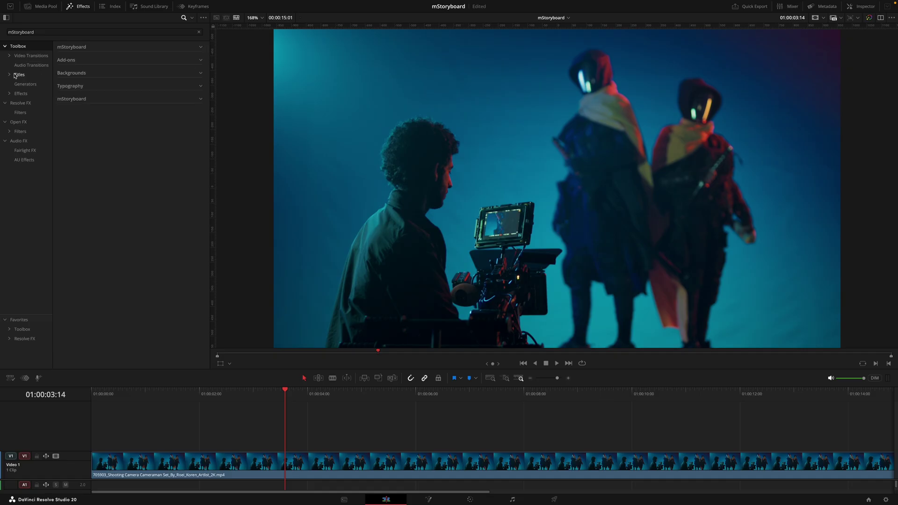
Place mStoryboard Title 01 from Typography on V2 above the clip and play it back
left_click(201, 74)
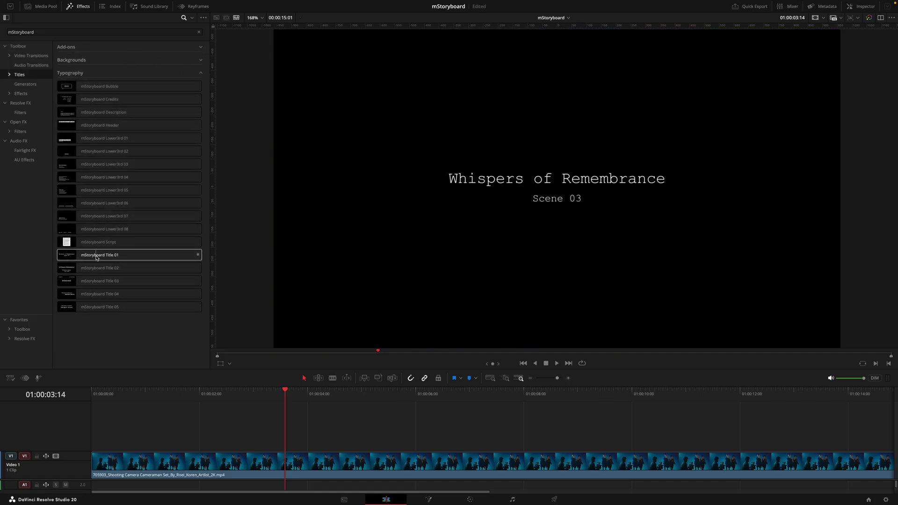
left_click_drag(96, 257, 290, 427)
key("space")
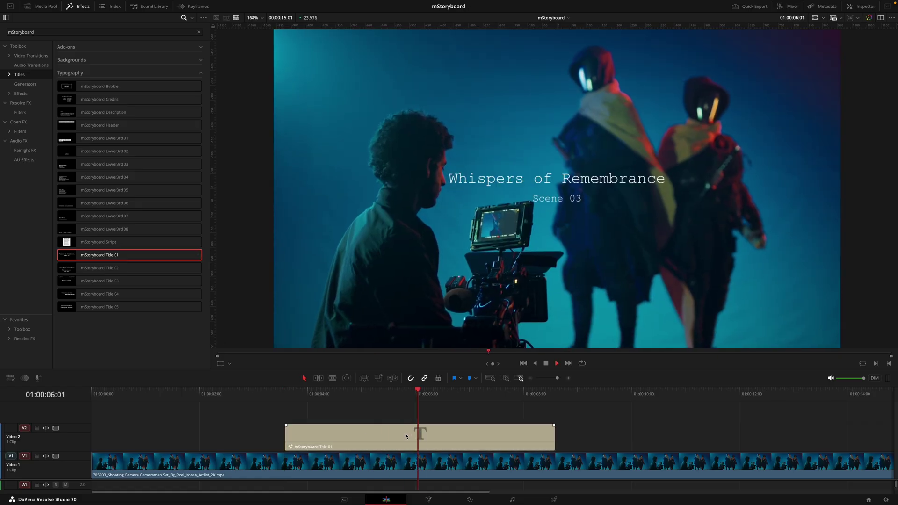
key("space")
Select the title clip, park where the full title shows, and bring up the Inspector
left_click(422, 435)
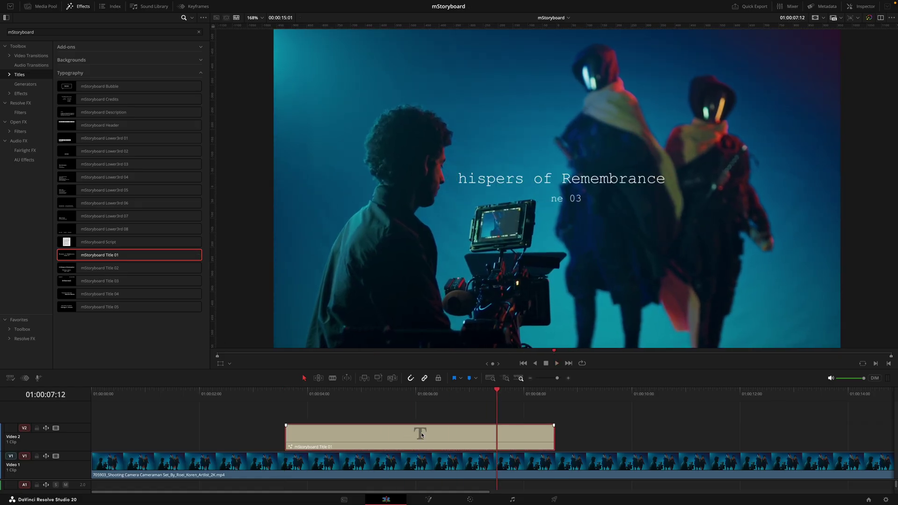
left_click(401, 392)
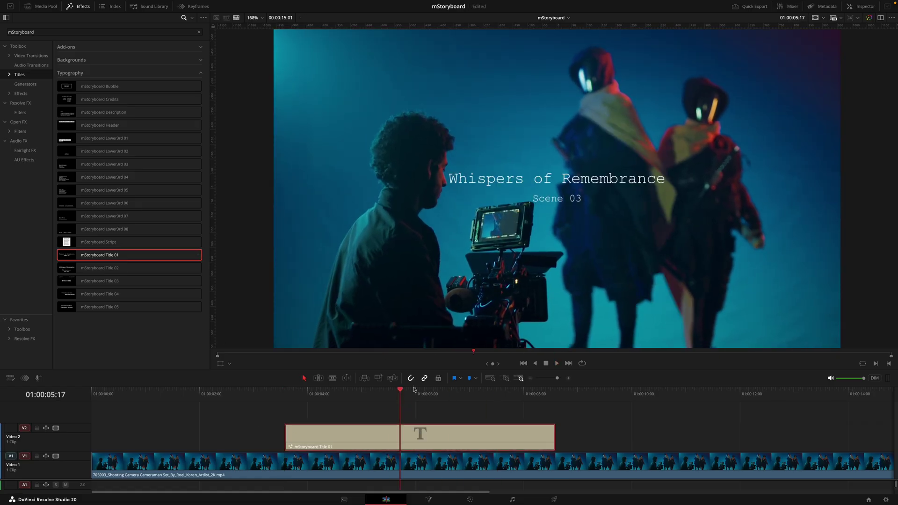
left_click(861, 7)
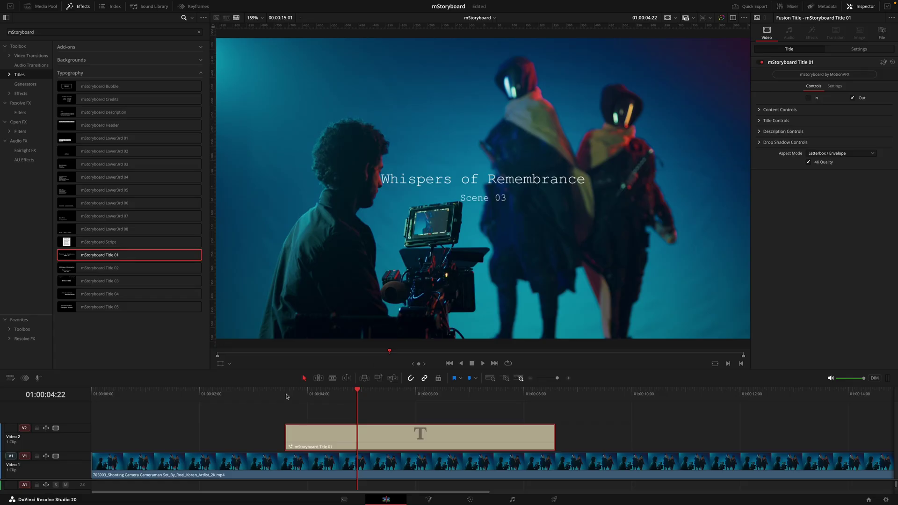
Replay the title from about 3:14 in the timeline
left_click(286, 397)
key("space")
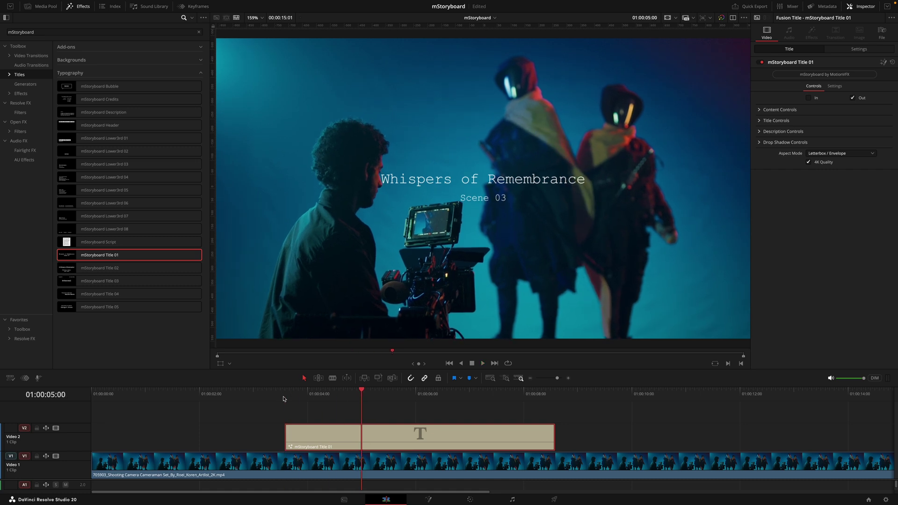
left_click(282, 399)
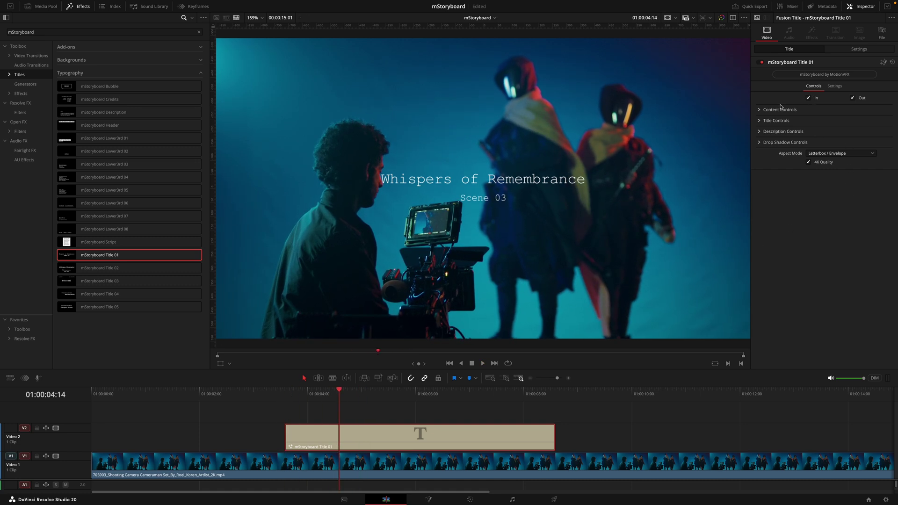
Reset Position X to 0.5 and Rotation to 0.0, and set Content Scale to 1.32
left_click(759, 110)
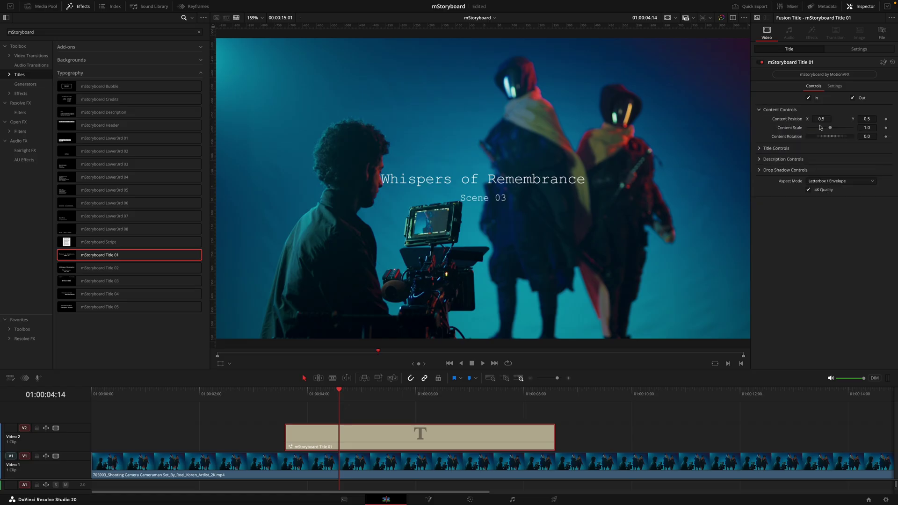
left_click_drag(823, 116, 829, 143)
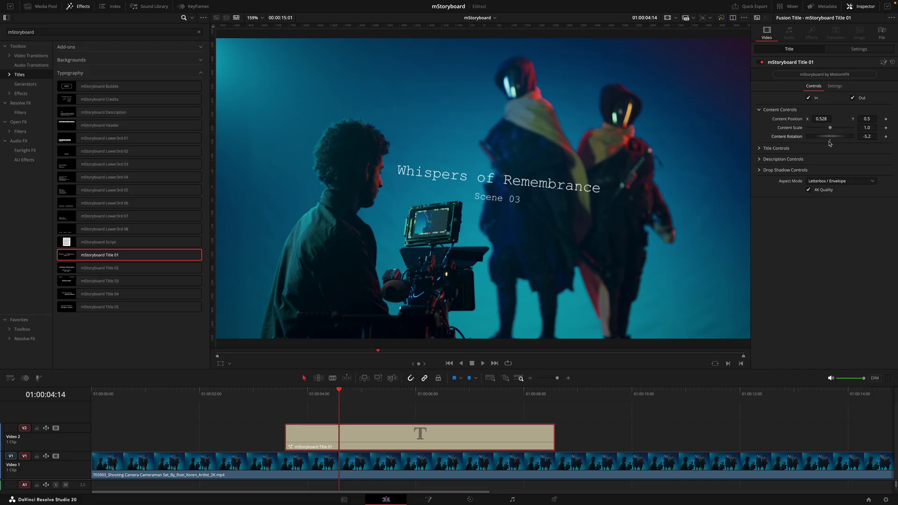
double_click(796, 123)
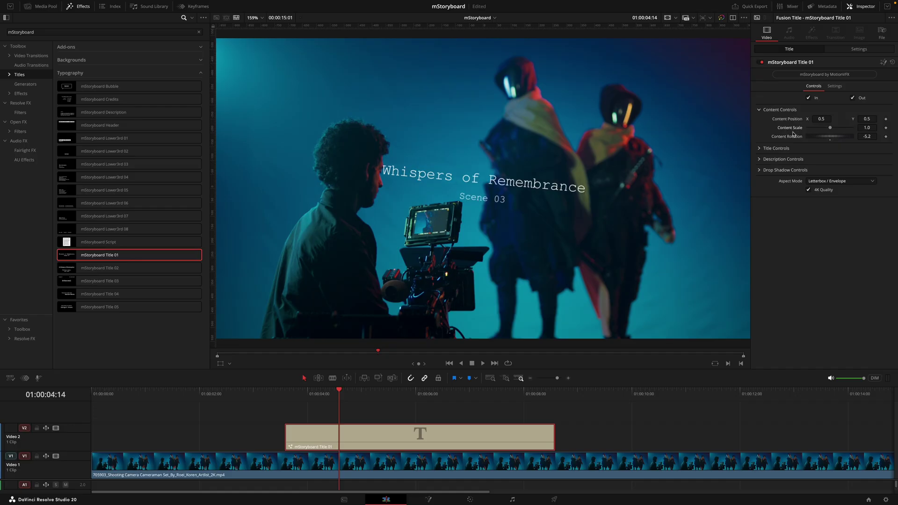
double_click(793, 135)
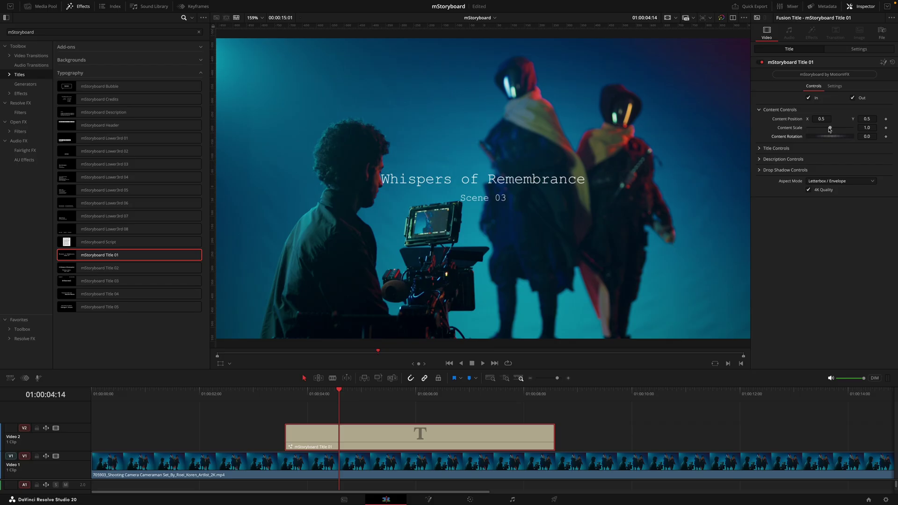
left_click_drag(829, 130, 830, 130)
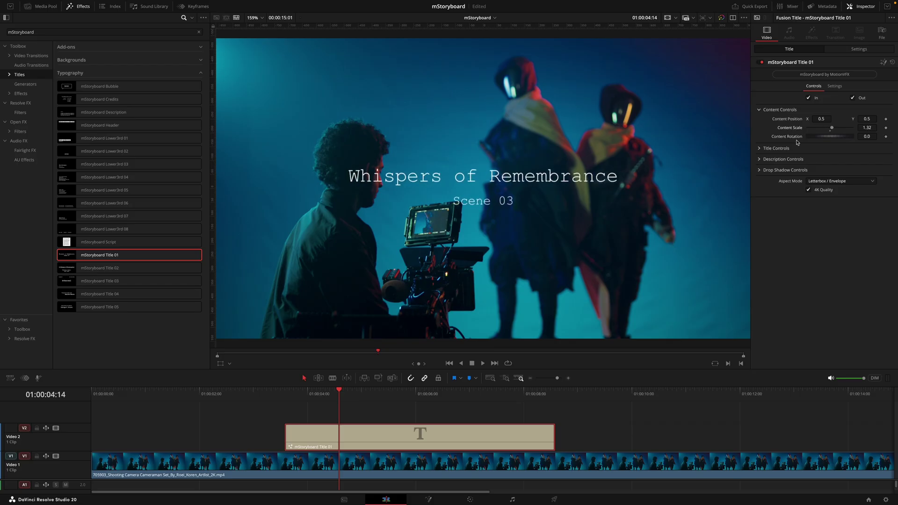
left_click(758, 110)
Try other fonts and a pink colour on the title, then cancel to keep it white
left_click(759, 121)
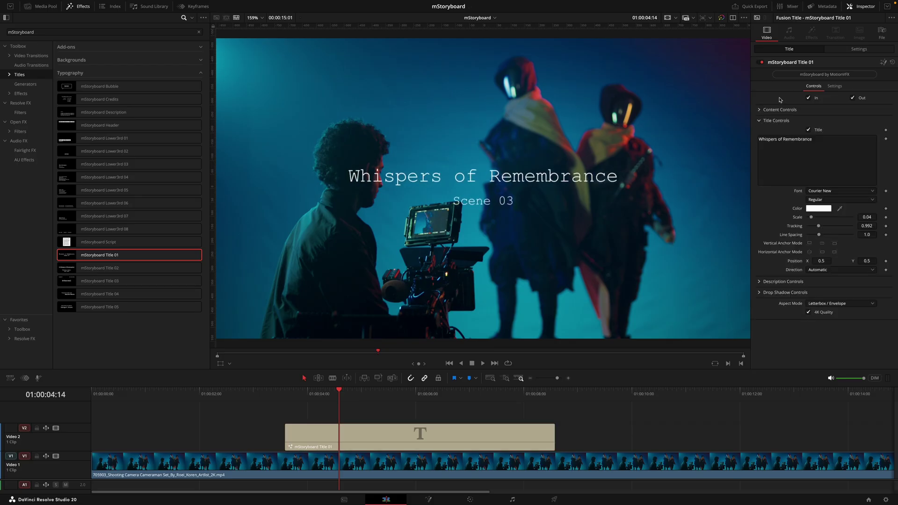
left_click(836, 195)
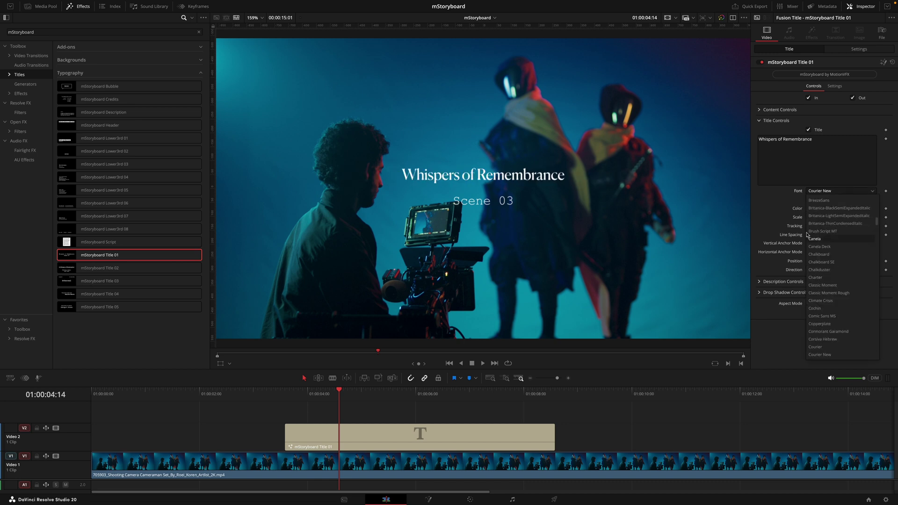
key("Escape")
left_click(818, 208)
left_click(756, 179)
left_click(754, 212)
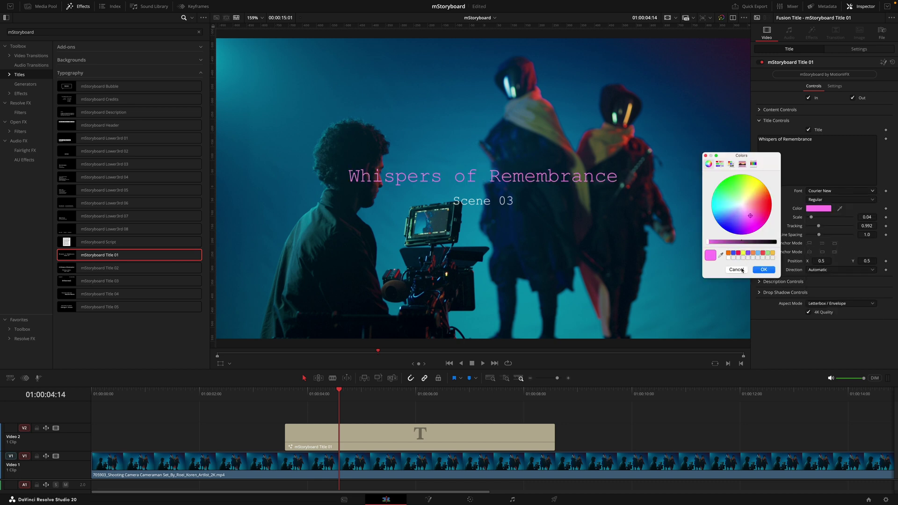
left_click(736, 269)
left_click(759, 120)
Enable the title's drop shadow with strength about 0.56 and blur about 0.33
left_click(759, 132)
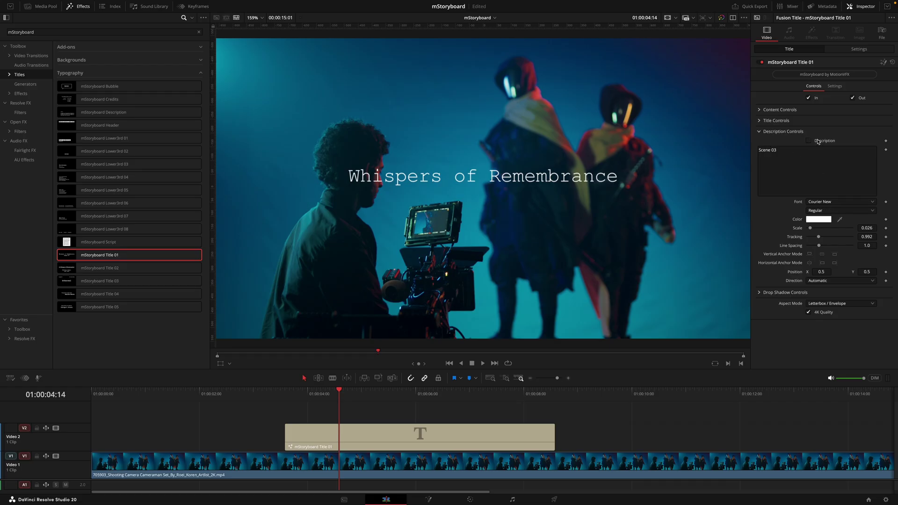
left_click(759, 131)
left_click(760, 143)
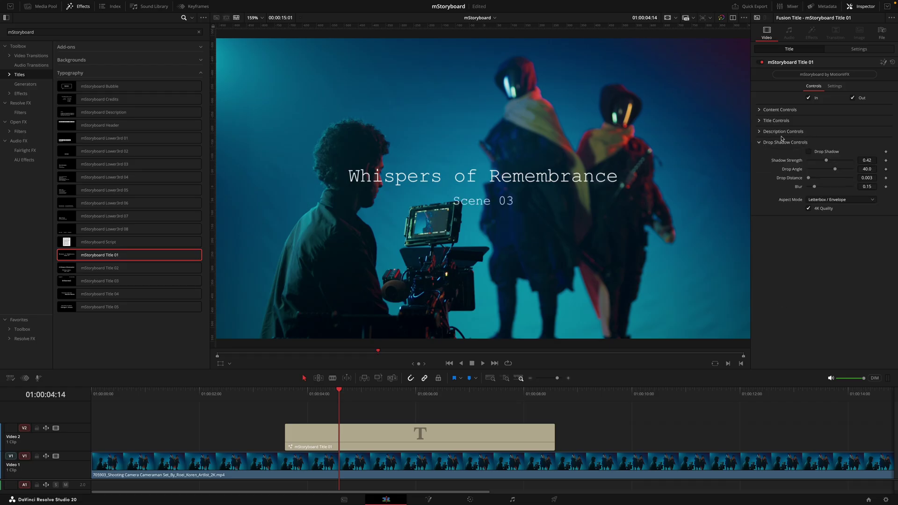
left_click(809, 151)
mouse_move(813, 187)
left_mouse_down()
mouse_move(826, 162)
mouse_move(823, 187)
left_mouse_up()
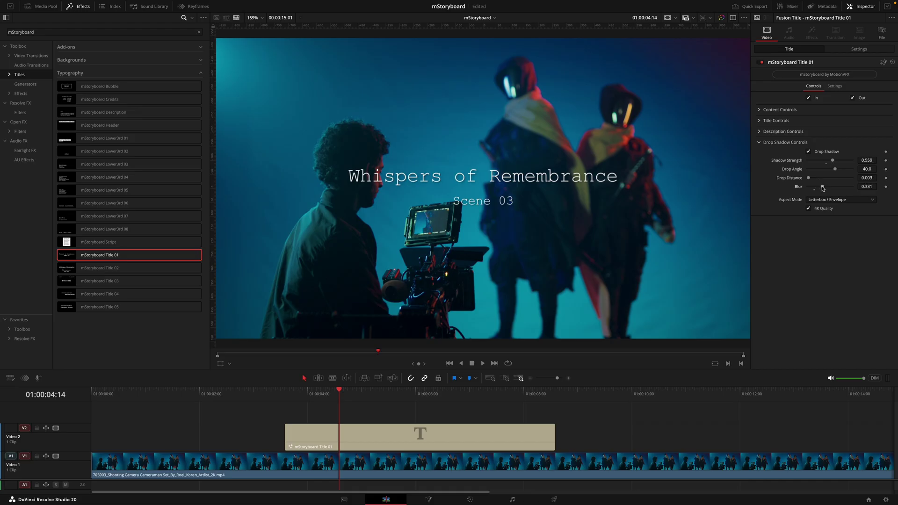
left_click(759, 142)
left_click(201, 47)
key("ctrl+minus")
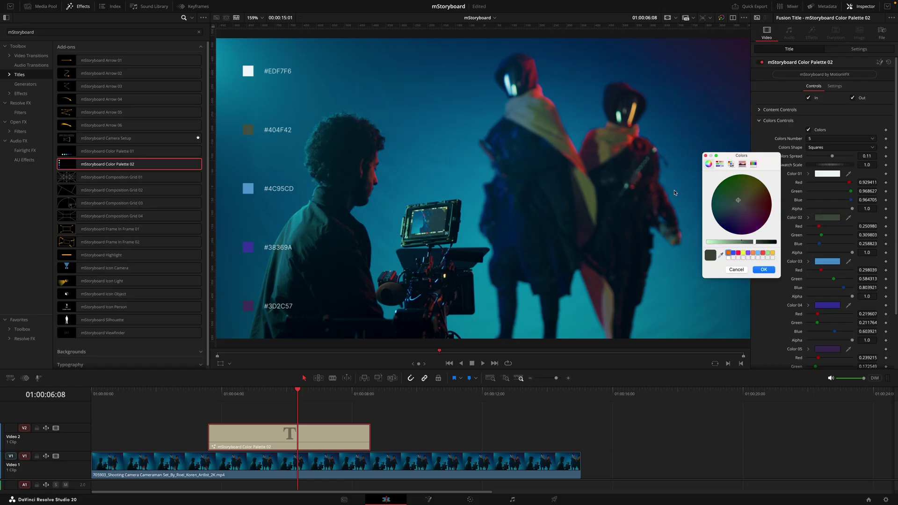
Recolour palette swatch three to teal #058EAE sampled from the viewer
left_click(825, 262)
left_click(720, 255)
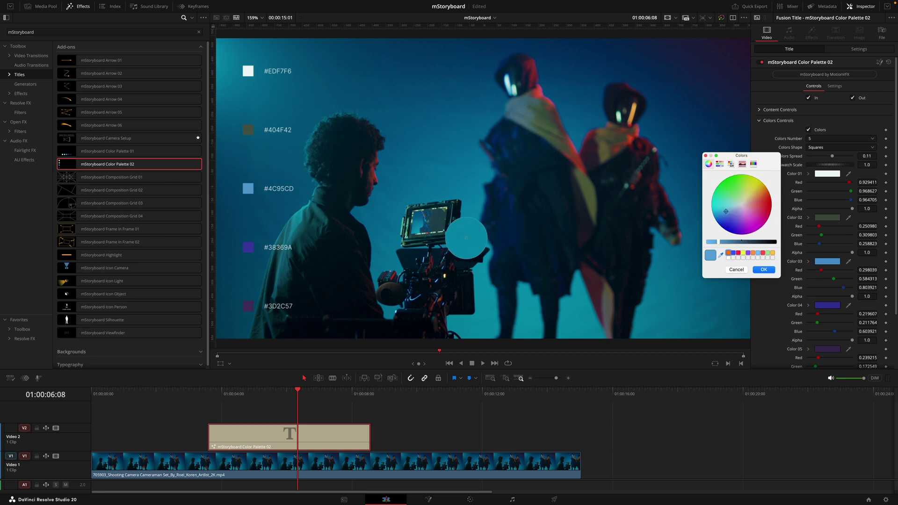
left_click(462, 236)
left_click(770, 272)
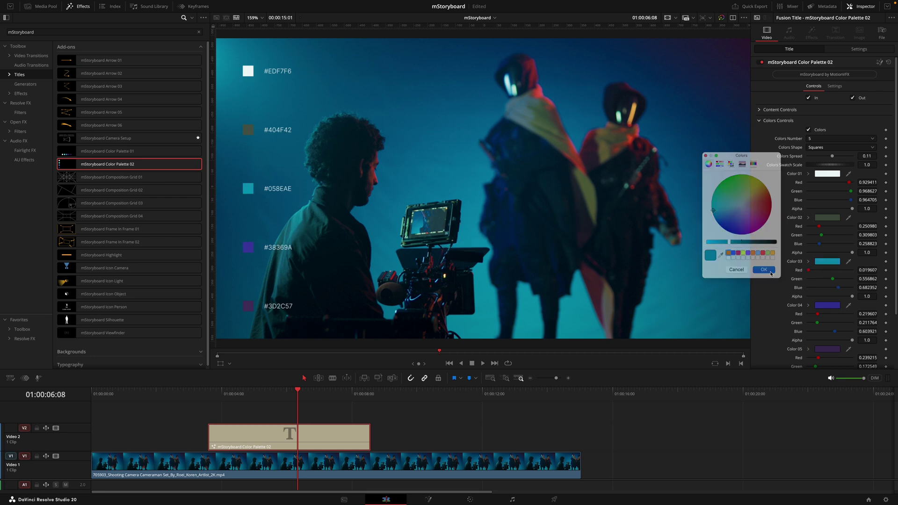
Recolour palette swatch one to pale blue #D1E8EB sampled from the viewer
left_click(826, 175)
left_click(721, 255)
left_click(507, 84)
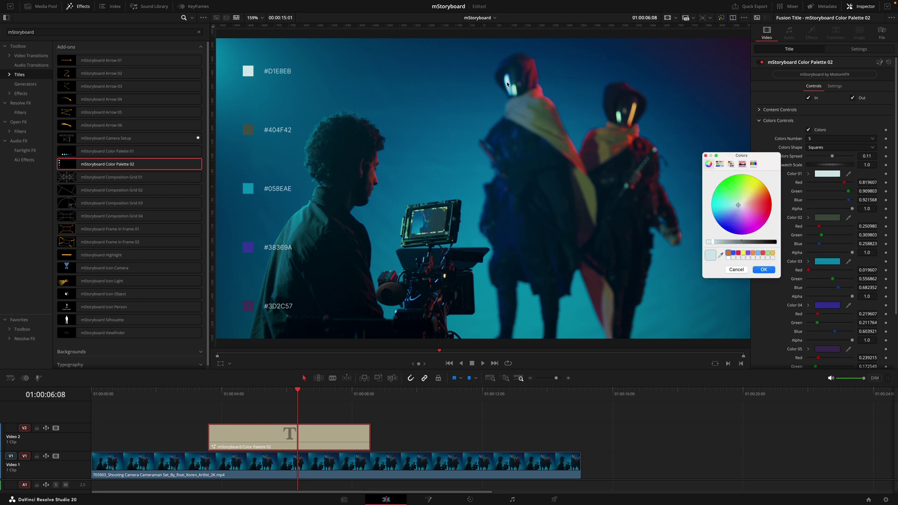
left_click(769, 270)
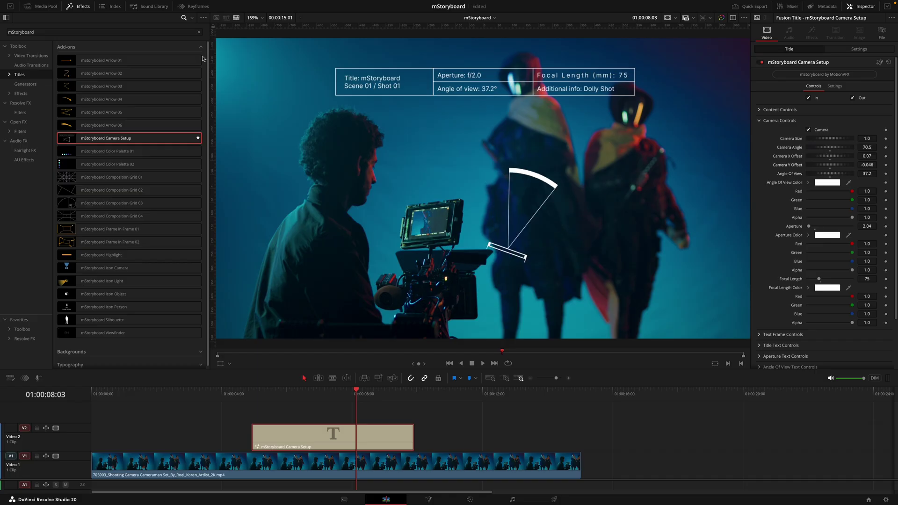
Collapse the Add-ons titles and expand the mStoryboard Backgrounds section
left_click(200, 47)
left_click(200, 61)
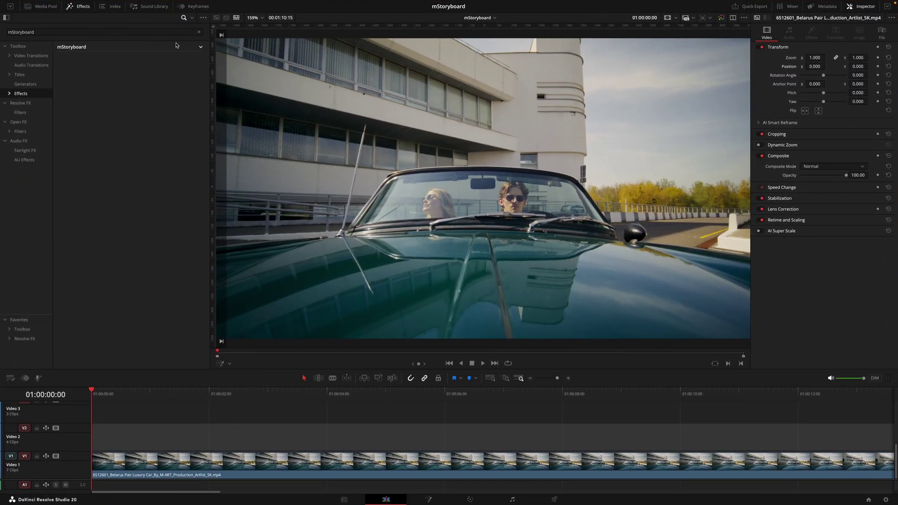
Apply mStoryboard Board and marquee-select the stacked car clips for a new Fusion clip
left_click(199, 47)
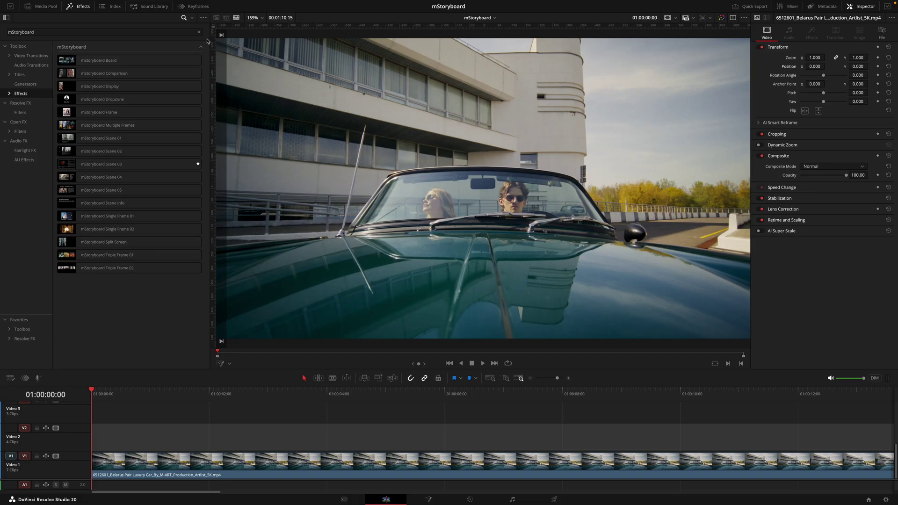
double_click(65, 60)
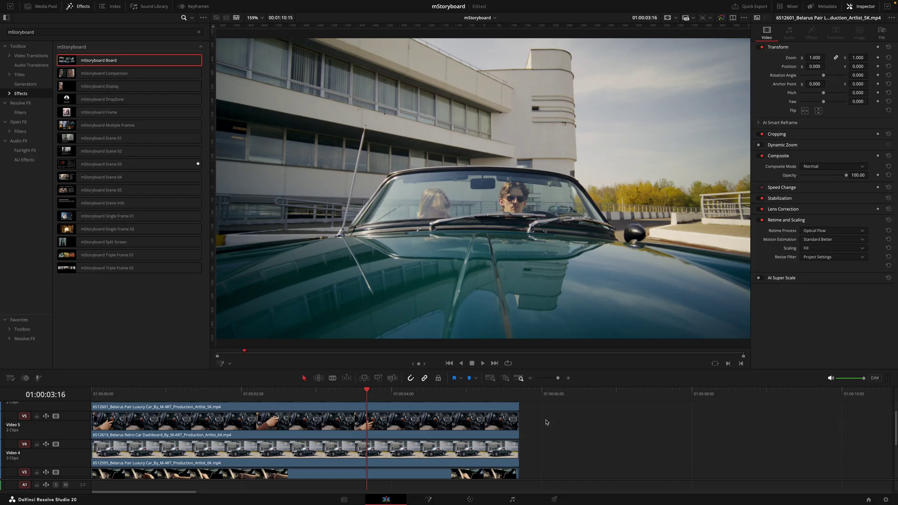
scroll(545, 423, "up", 1)
left_click_drag(508, 420, 453, 458)
right_click(454, 458)
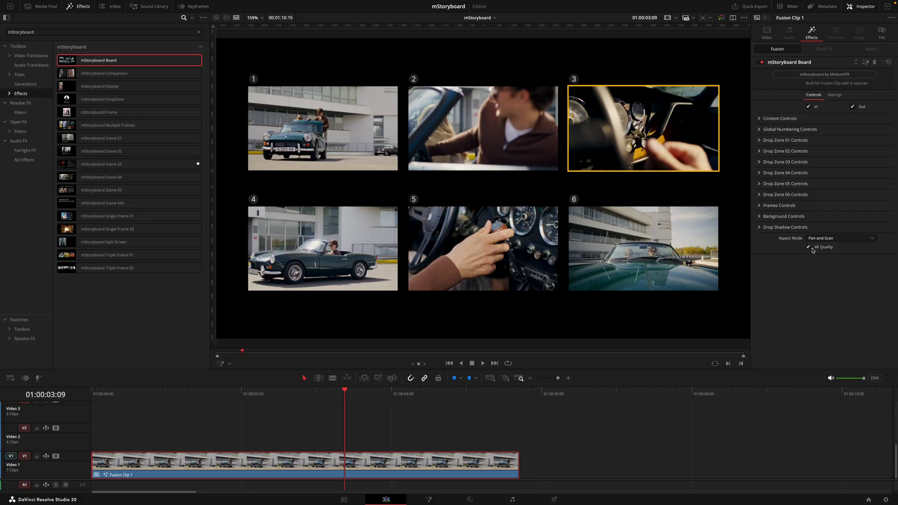
Open Fusion Clip 1 in the timeline and slide the V3 car dashboard clip later
right_click(295, 461)
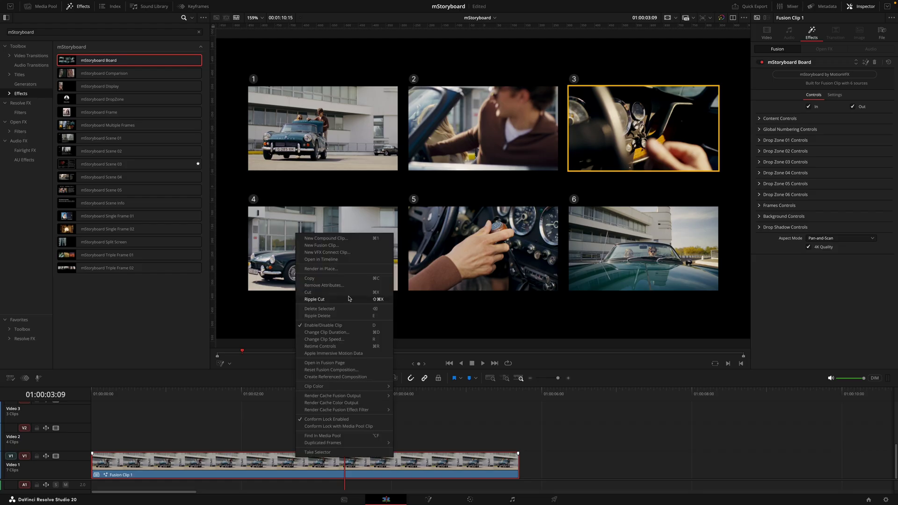
left_click(340, 259)
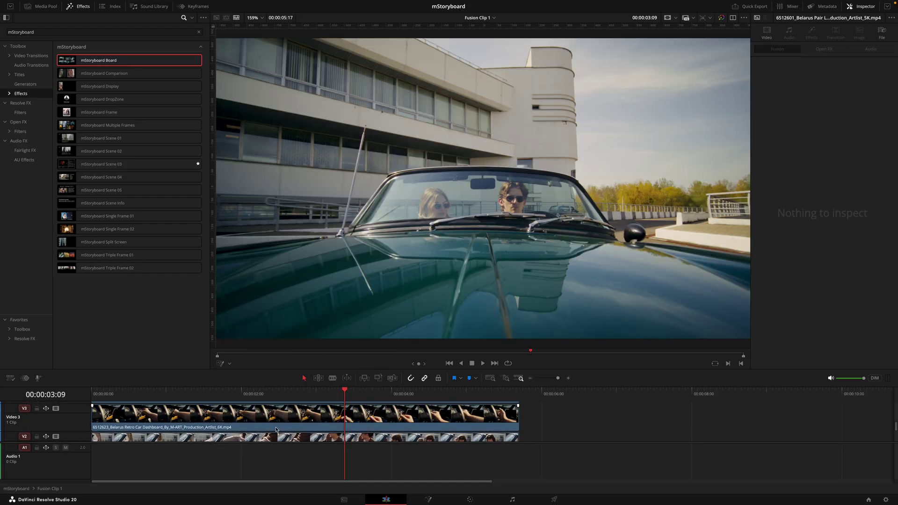
scroll(276, 429, "up", 1)
left_click(191, 422)
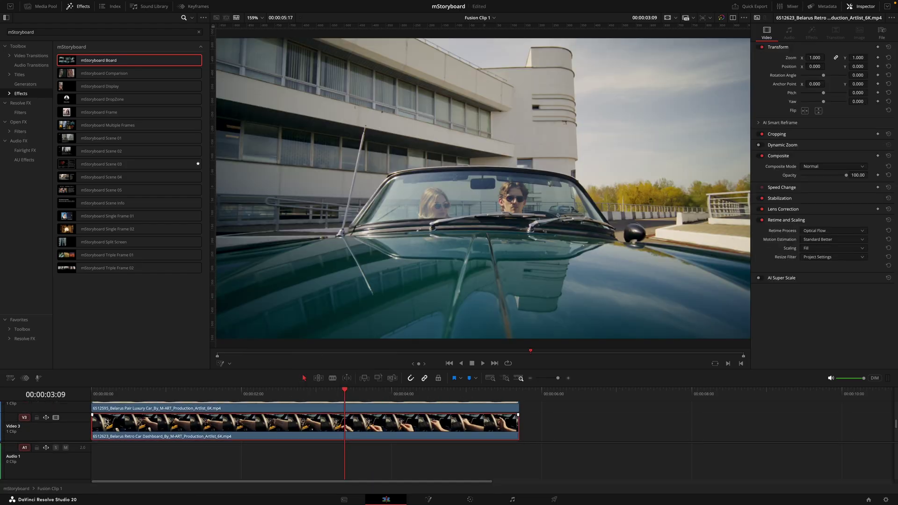
left_click_drag(106, 422, 538, 419)
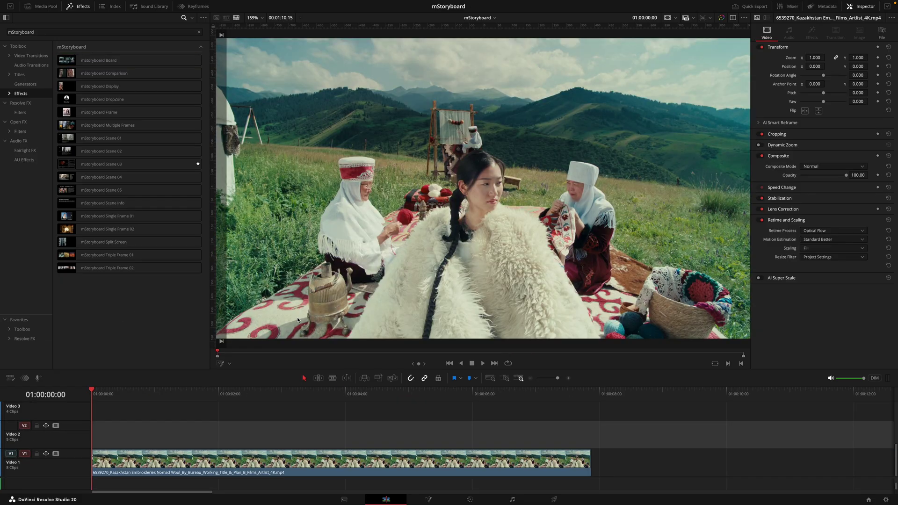
Apply mStoryboard Scene 03 to the Kazakhstan clip and select it at a later frame
left_click_drag(61, 163, 206, 462)
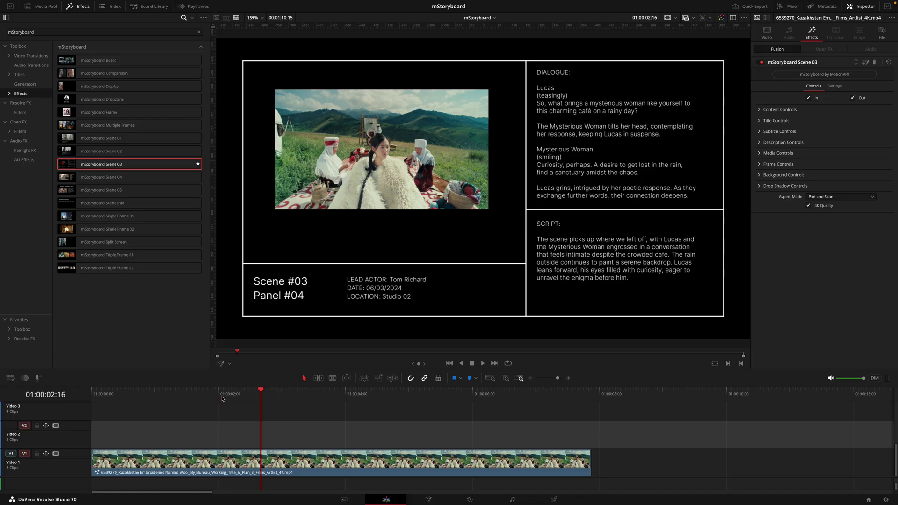
left_click_drag(219, 398, 274, 398)
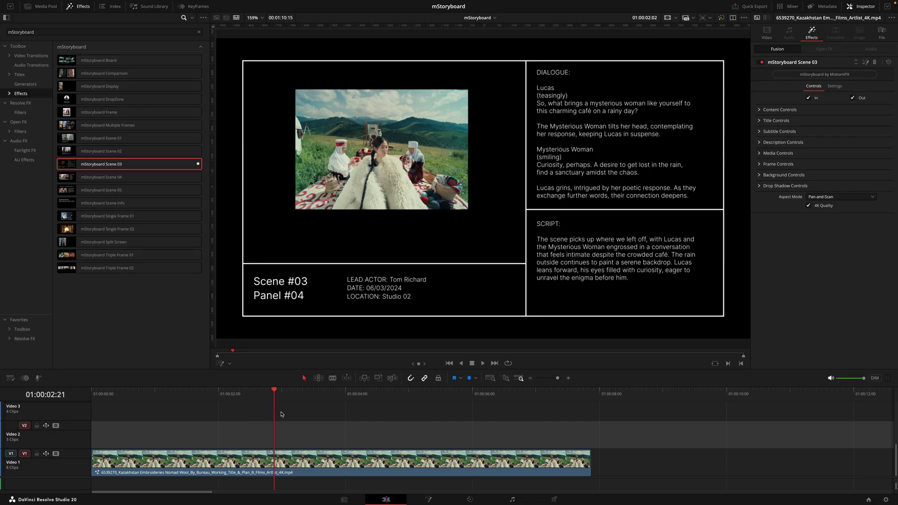
left_click(309, 461)
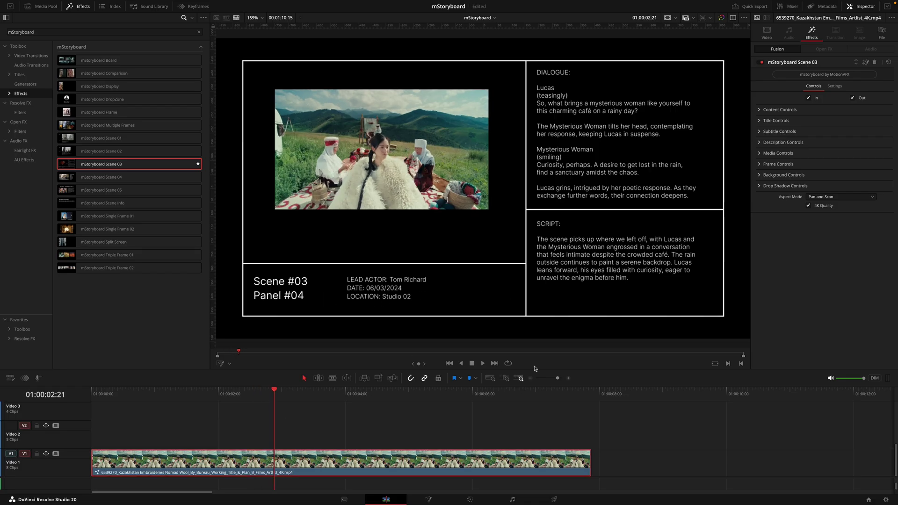
Raise the panel's Media Scale to 0.47 and check its background colour settings
left_click(779, 110)
left_click(822, 181)
left_click_drag(819, 209, 712, 256)
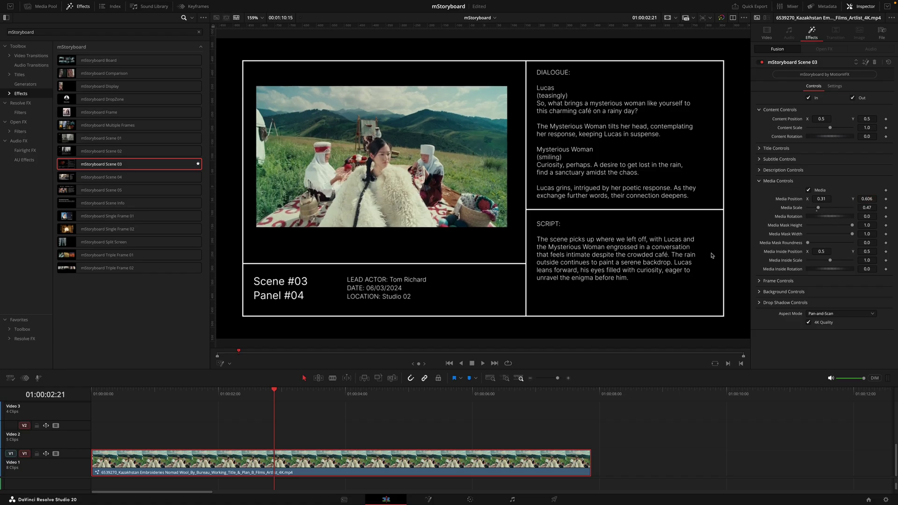
left_click(759, 181)
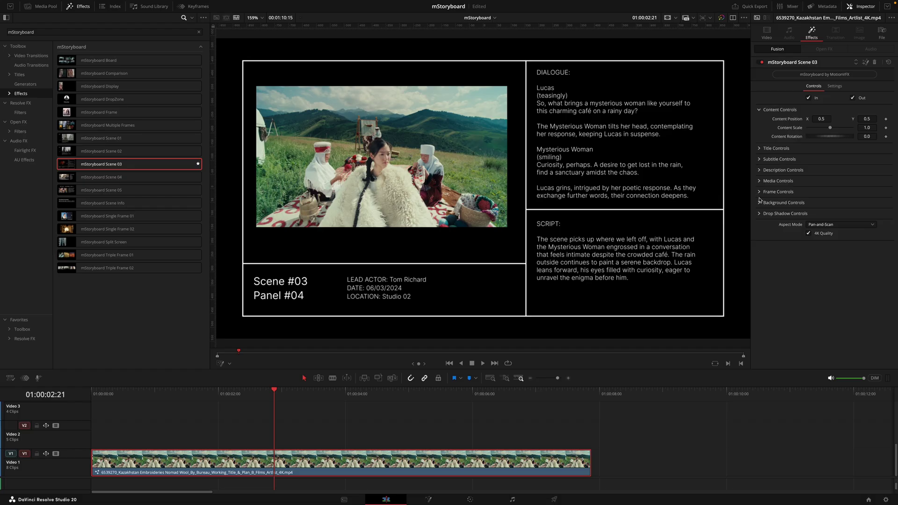
left_click(759, 202)
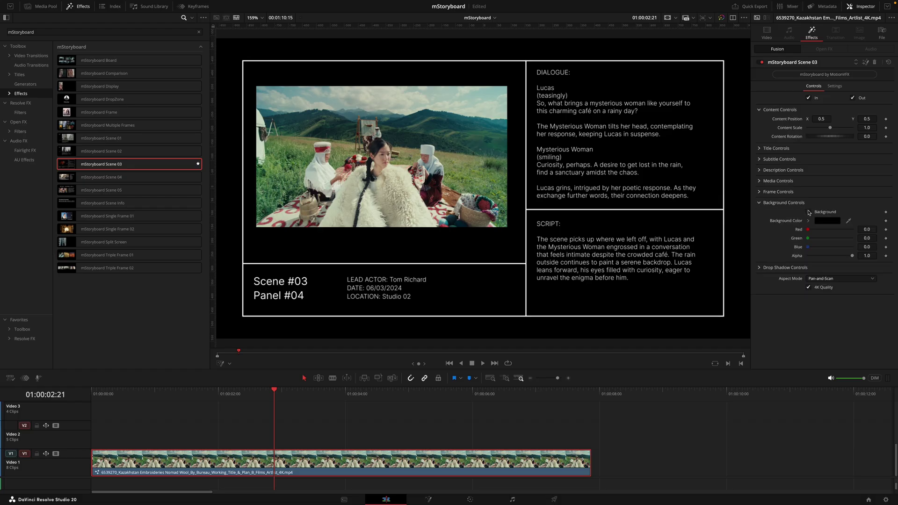
left_click(759, 203)
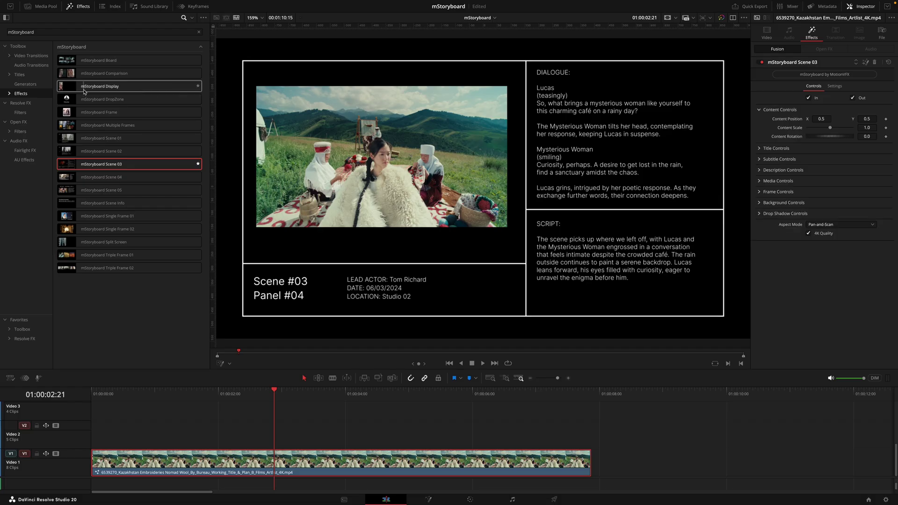
left_click(19, 74)
Drag the mStoryboard Paper background onto V1 at the start of the timeline
scroll(159, 309, "down", 6)
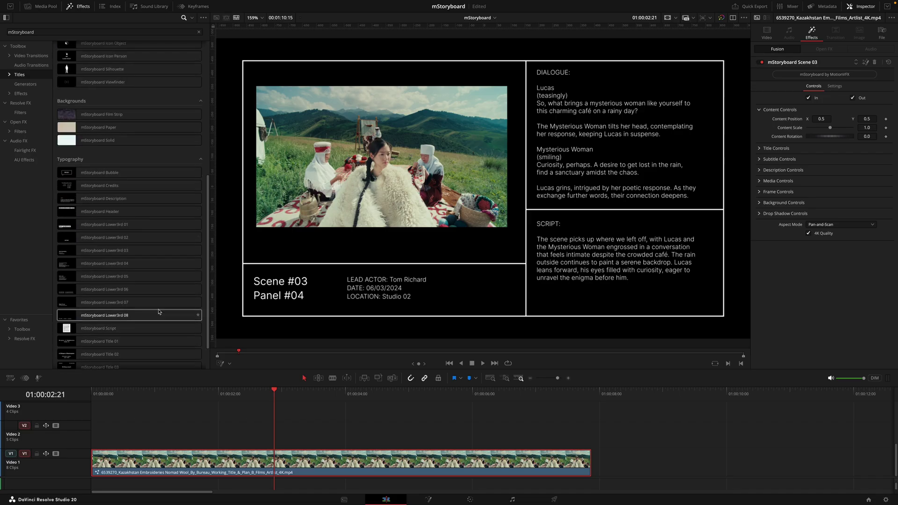
left_click_drag(98, 127, 590, 458)
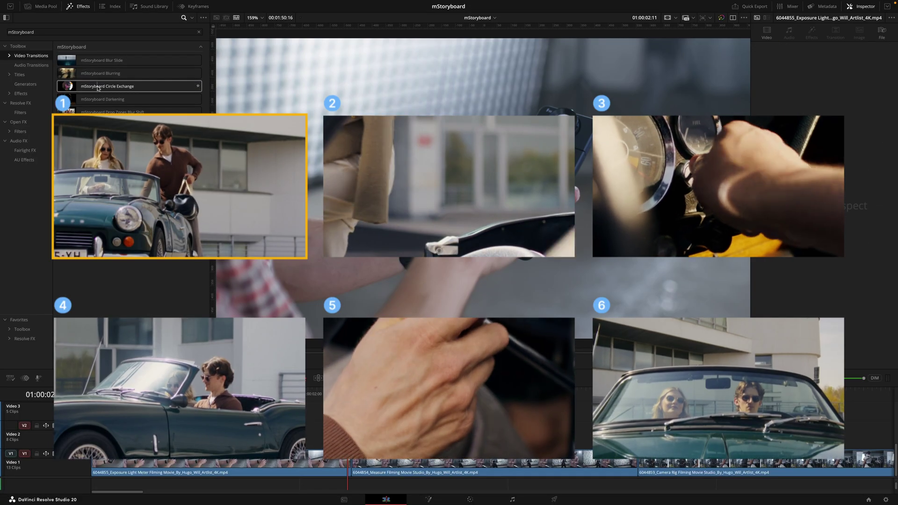
Place mStoryboard Circle Exchange on the edit between the first two clips and preview it
left_click_drag(98, 87, 351, 460)
left_click(292, 395)
key("space")
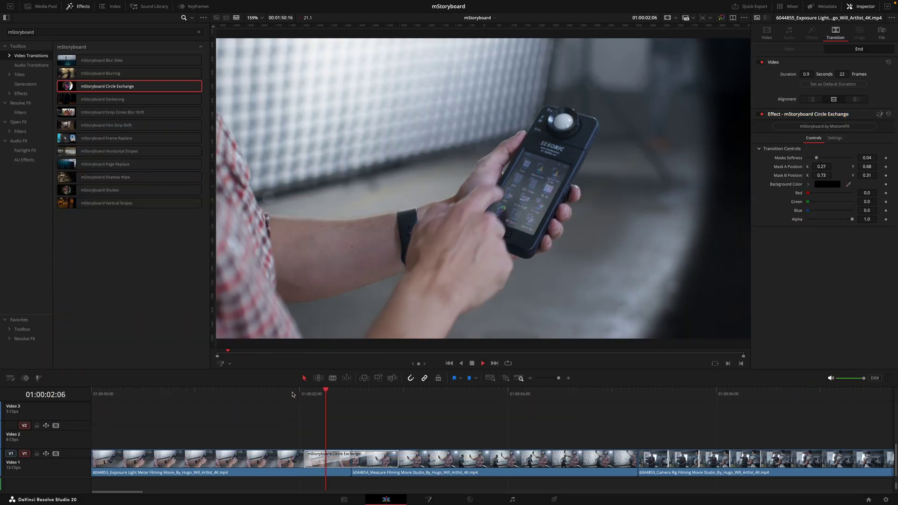
left_click(326, 394)
Trim the transition to 16 frames and shift the Mask A circle position
left_click_drag(305, 461, 323, 460)
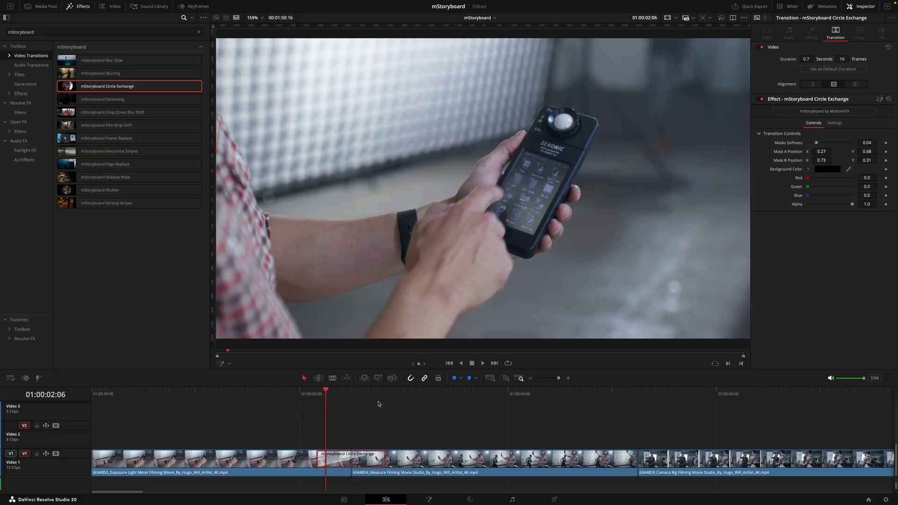
left_click(348, 398)
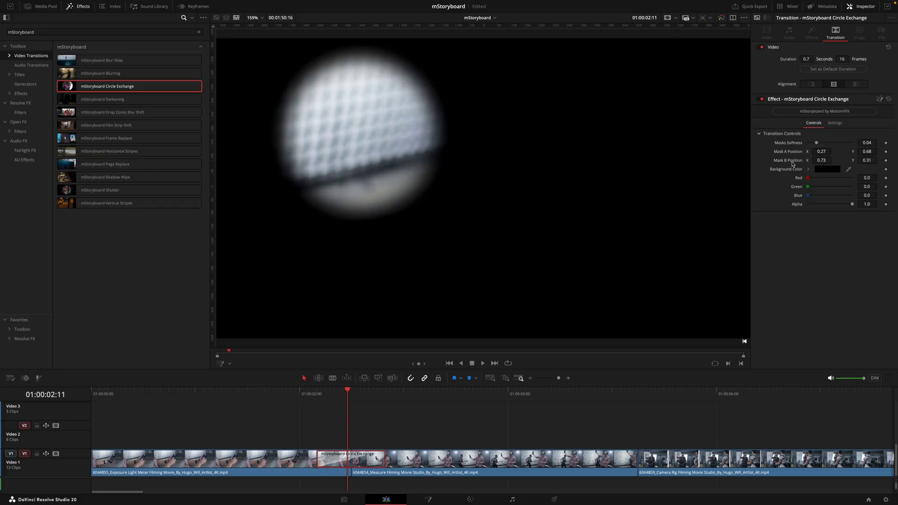
mouse_move(820, 151)
left_mouse_down()
mouse_move(866, 152)
mouse_move(817, 151)
left_mouse_up()
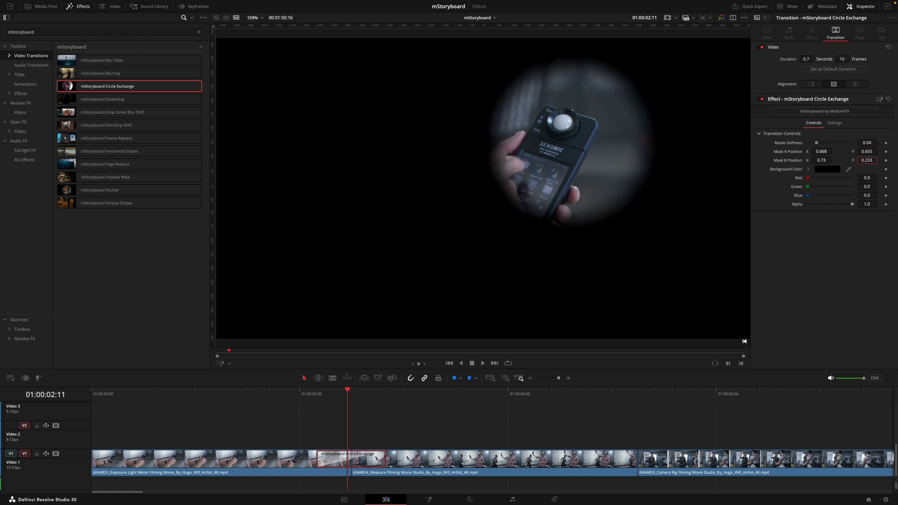